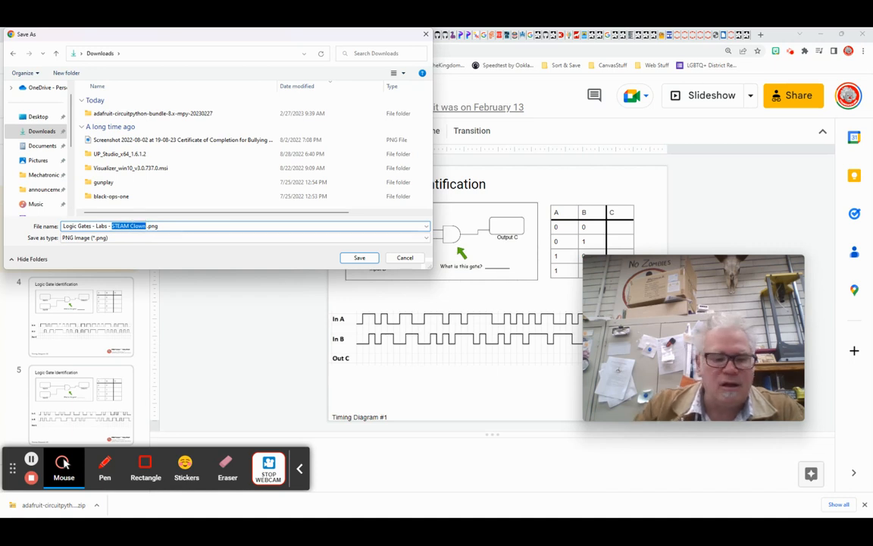
# Step: Save the slide as a PNG image named "Logic Gates - Labs - 1 .png" in the Downloads folder
pyautogui.write('1')
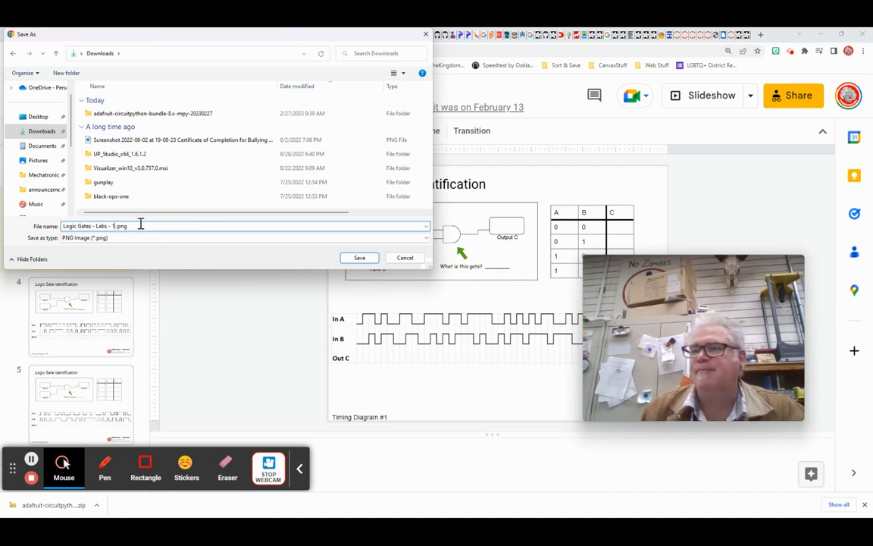
pyautogui.click(357, 258)
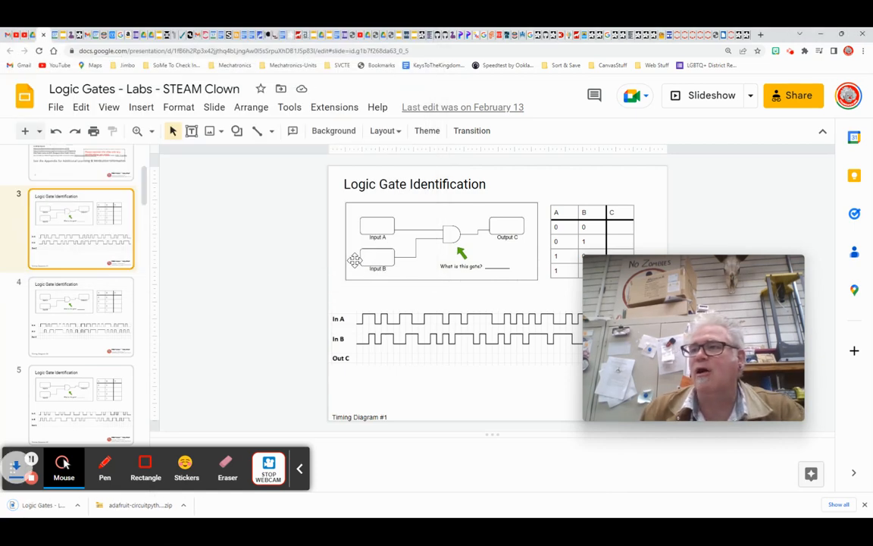
# Step: Switch to the Canvas course modules and add a newly created quiz named "canvas tips images" to Unit 6 - Digital Logic
pyautogui.click(734, 35)
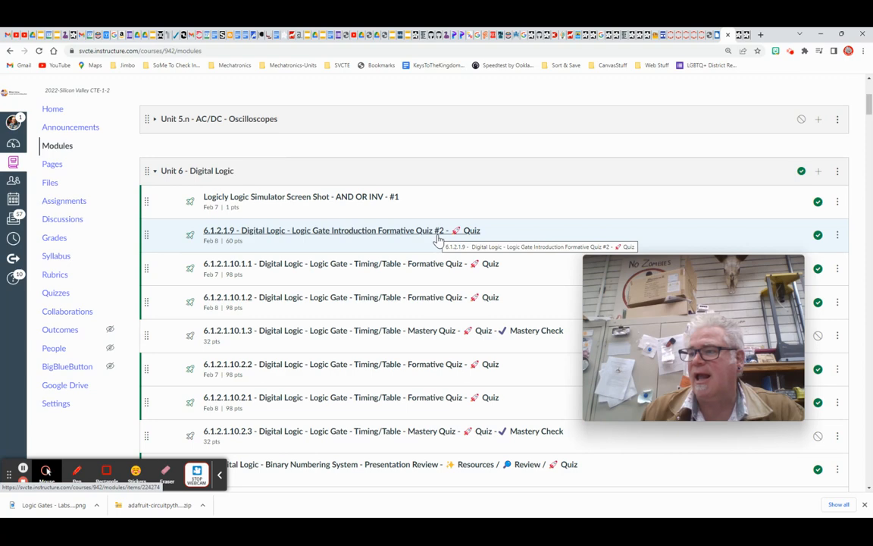
pyautogui.scroll(-4, 439, 239)
pyautogui.scroll(4, 439, 239)
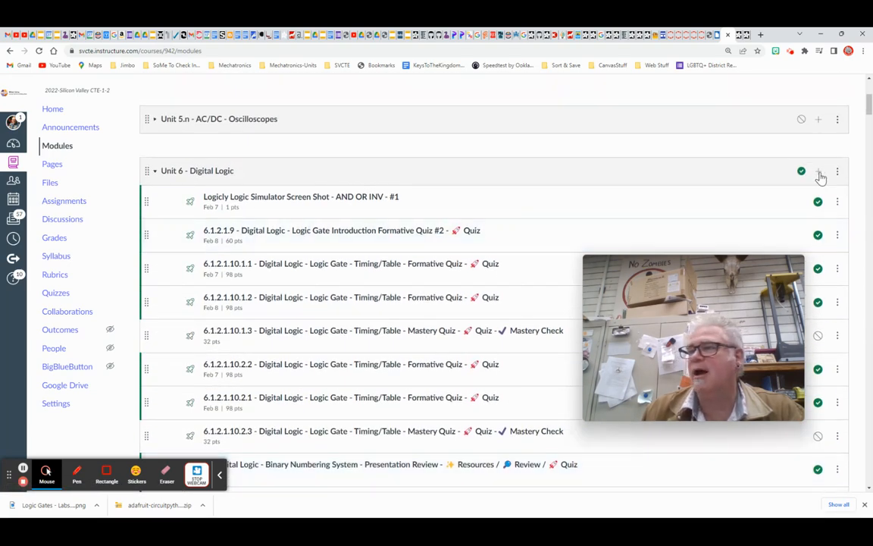
pyautogui.click(819, 174)
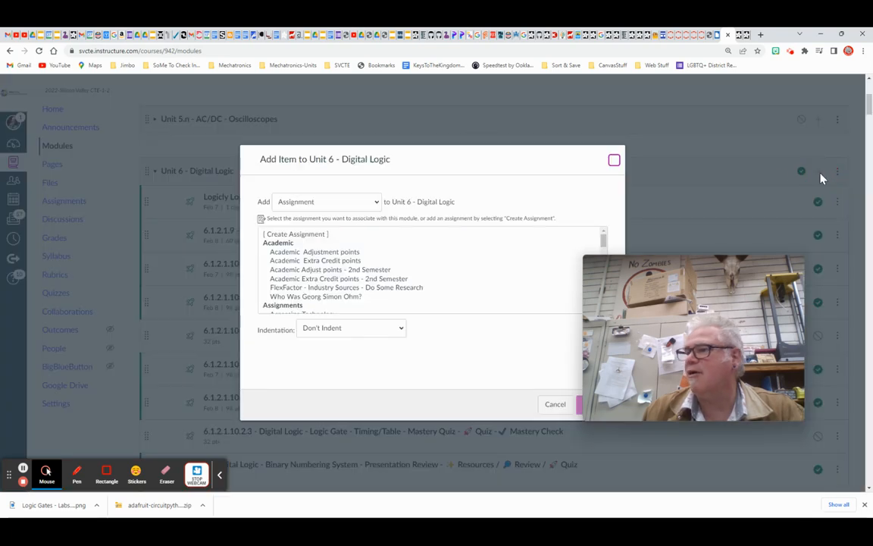
pyautogui.click(376, 203)
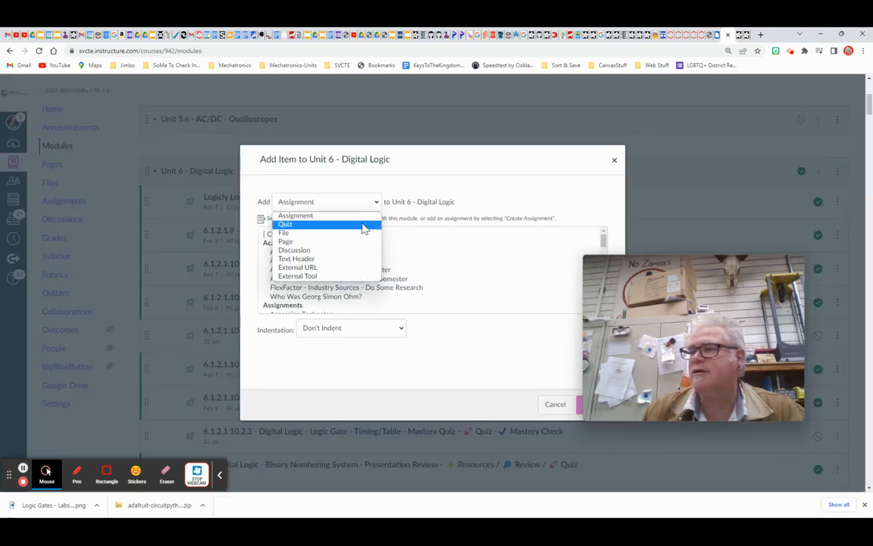
pyautogui.click(287, 224)
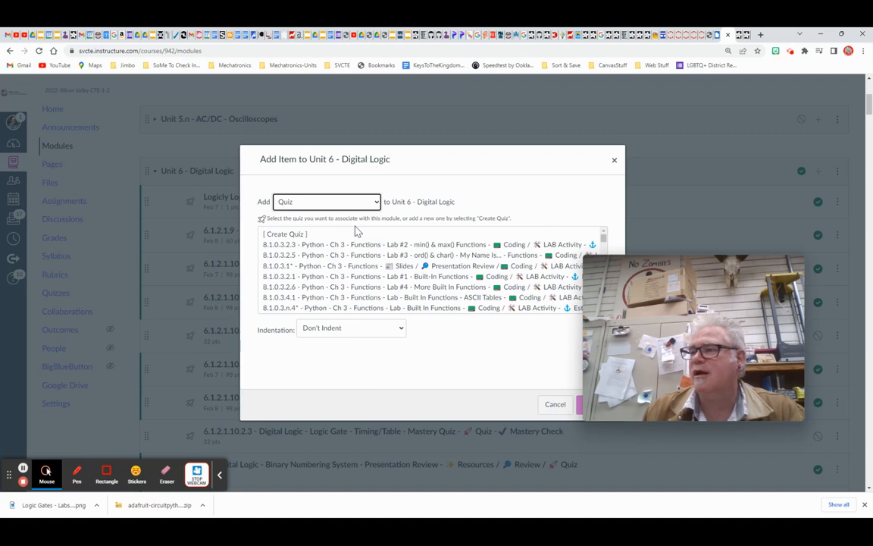
pyautogui.click(302, 235)
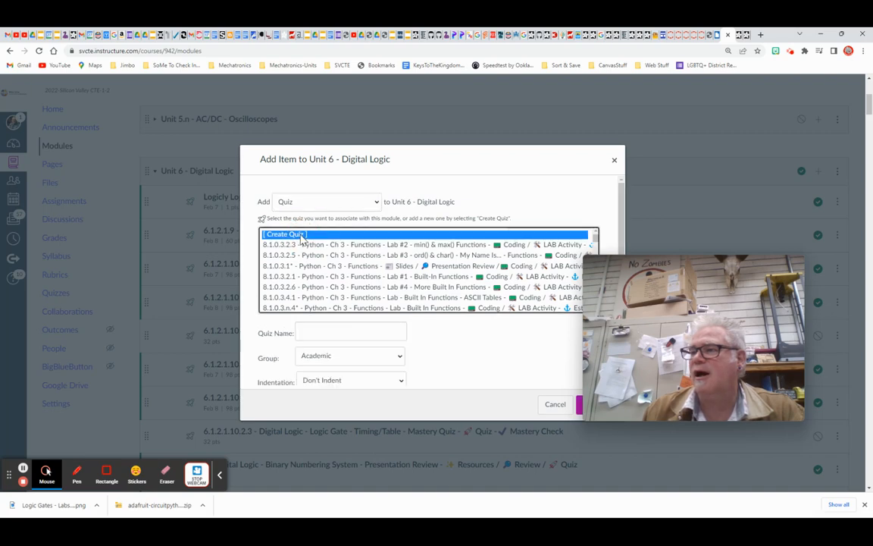
pyautogui.click(311, 333)
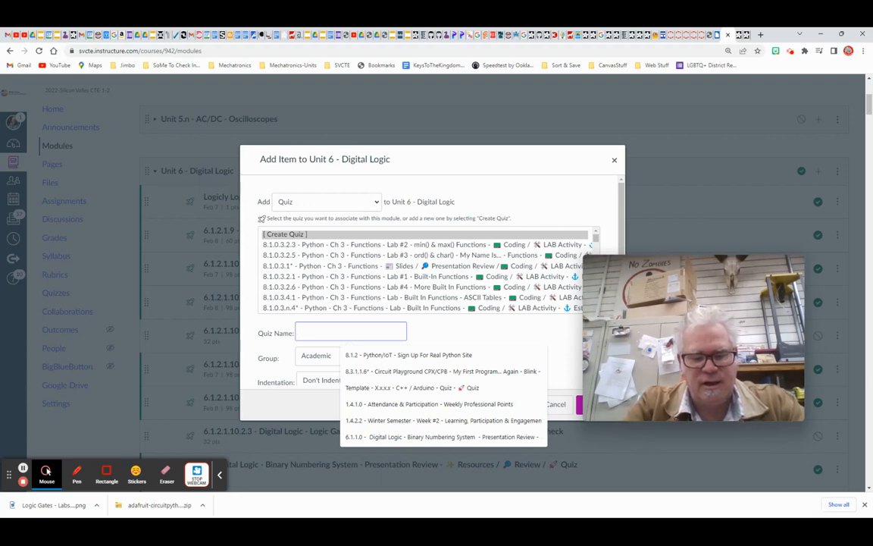
pyautogui.write('canvas ti')
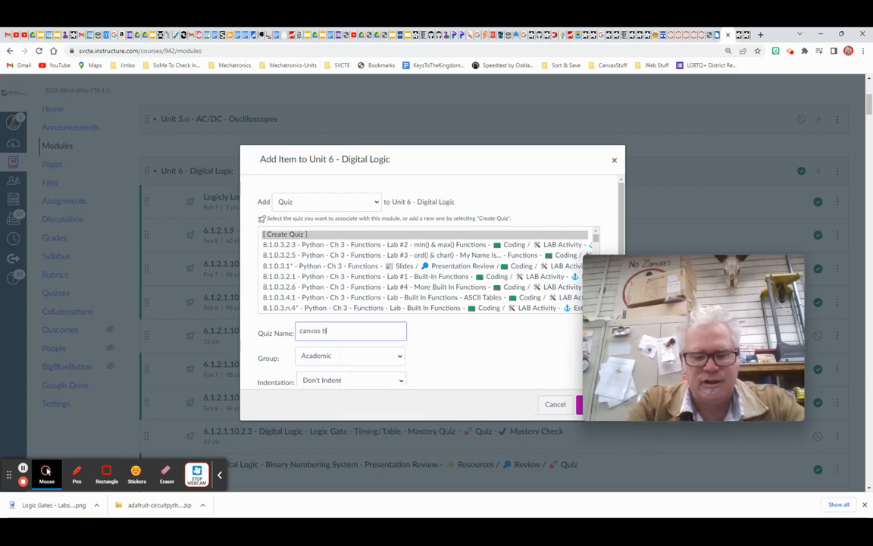
pyautogui.write('ps')
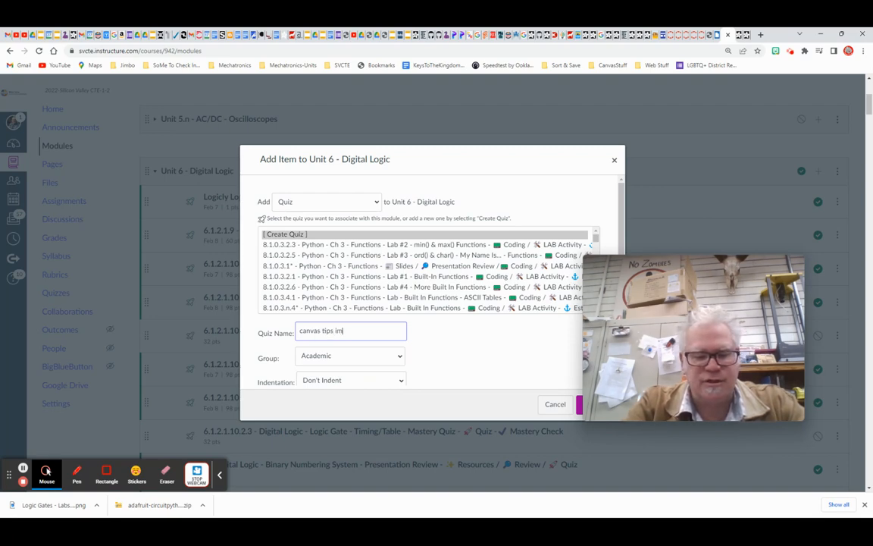
pyautogui.write(' images')
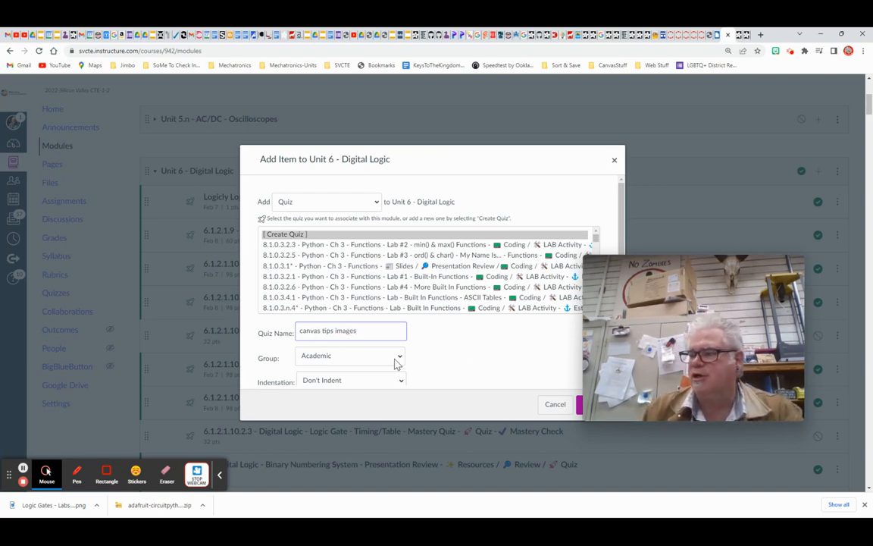
pyautogui.click(579, 407)
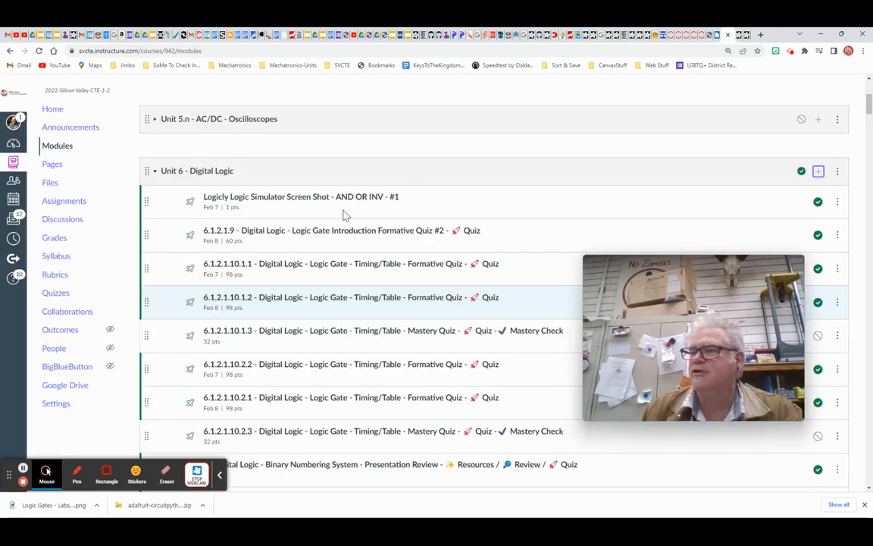
# Step: Open the "canvas tips images" quiz at the end of Unit 6 for editing and enter "text...." in its instructions
pyautogui.scroll(-1, 280, 325)
pyautogui.scroll(-13, 280, 322)
pyautogui.scroll(4, 281, 290)
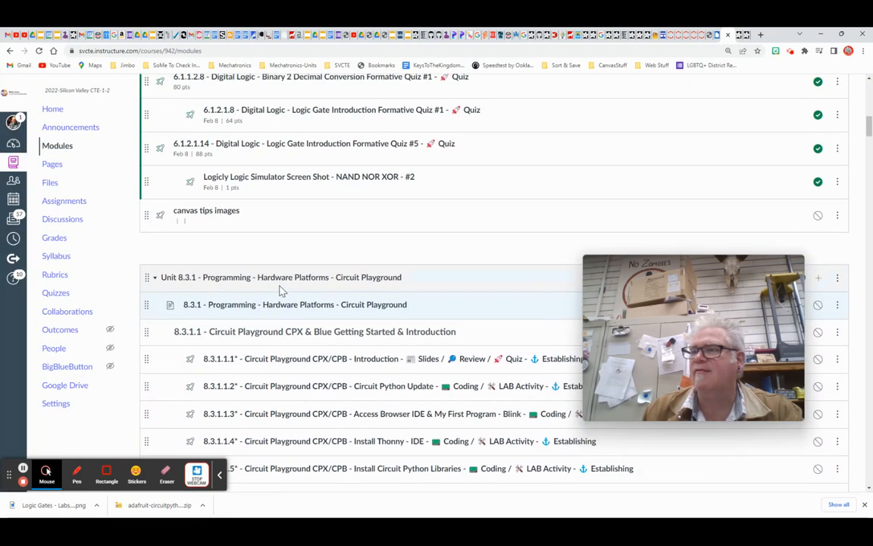
pyautogui.click(202, 216)
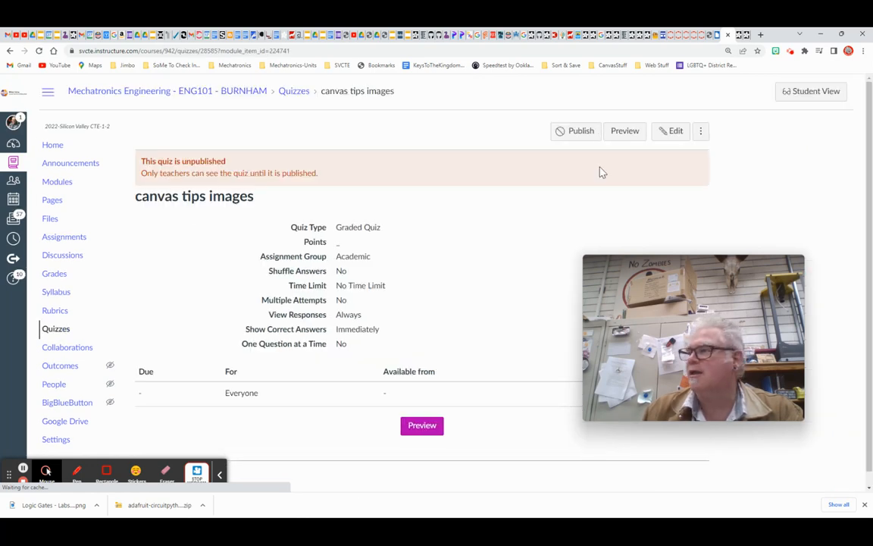
pyautogui.click(672, 132)
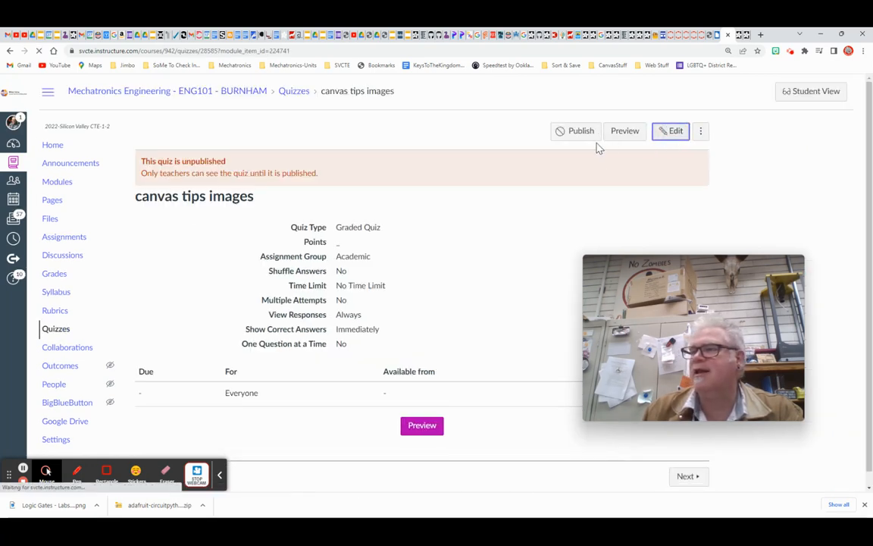
pyautogui.click(287, 316)
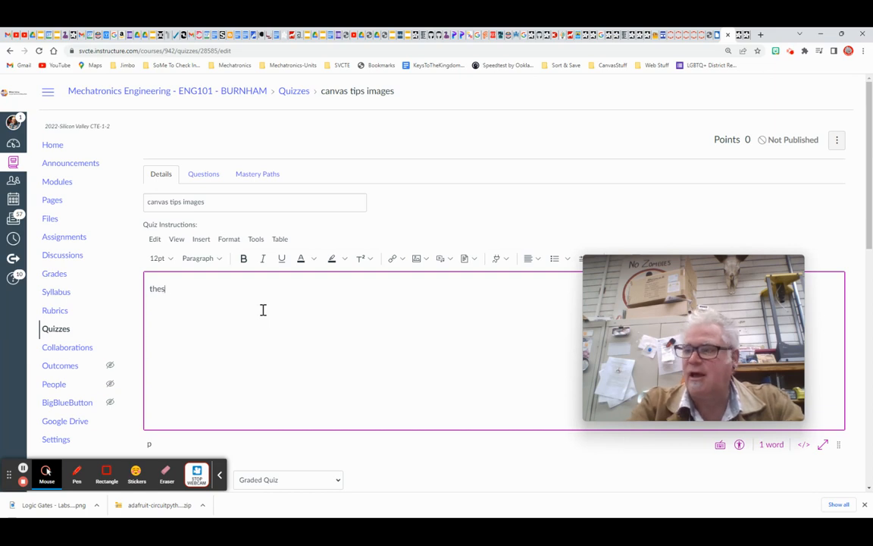
pyautogui.write('xt....')
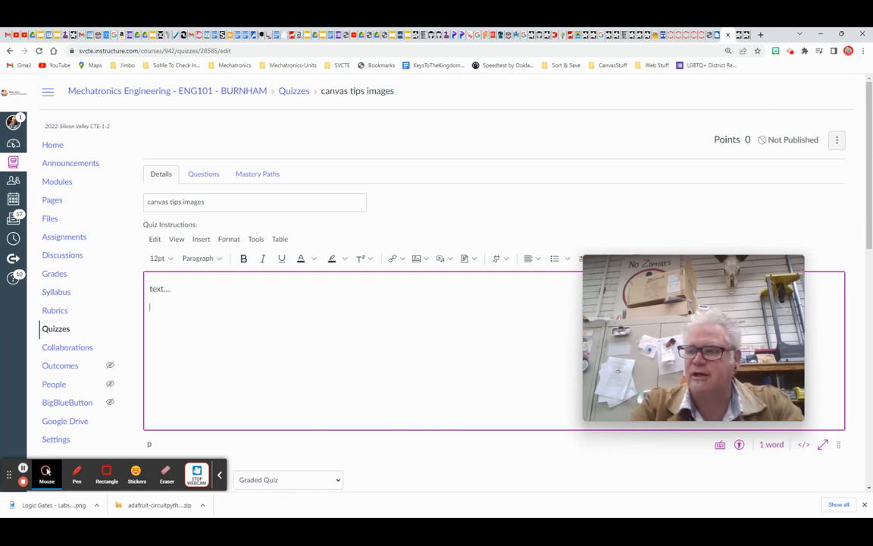
# Step: Choose "Logic Gates - Labs - 1 .png" from the Downloads folder as the image to upload into the quiz instructions
pyautogui.click(425, 262)
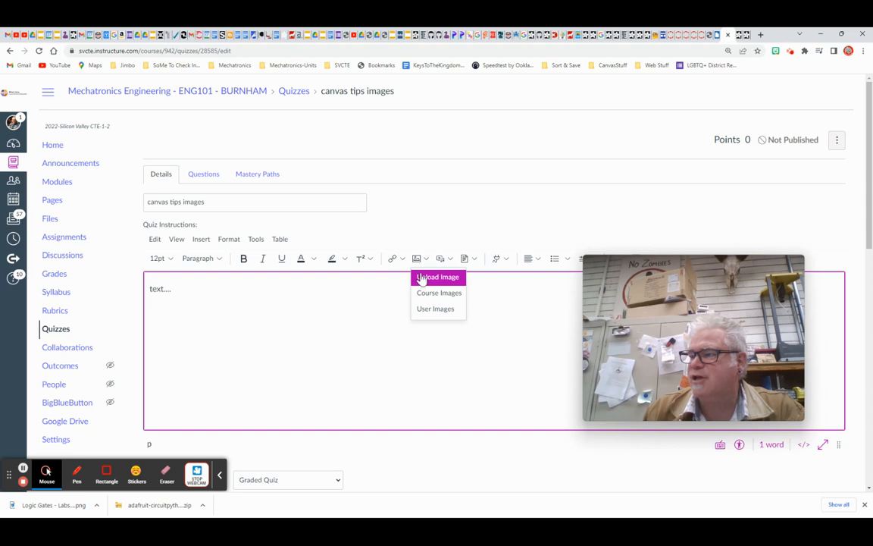
pyautogui.click(422, 278)
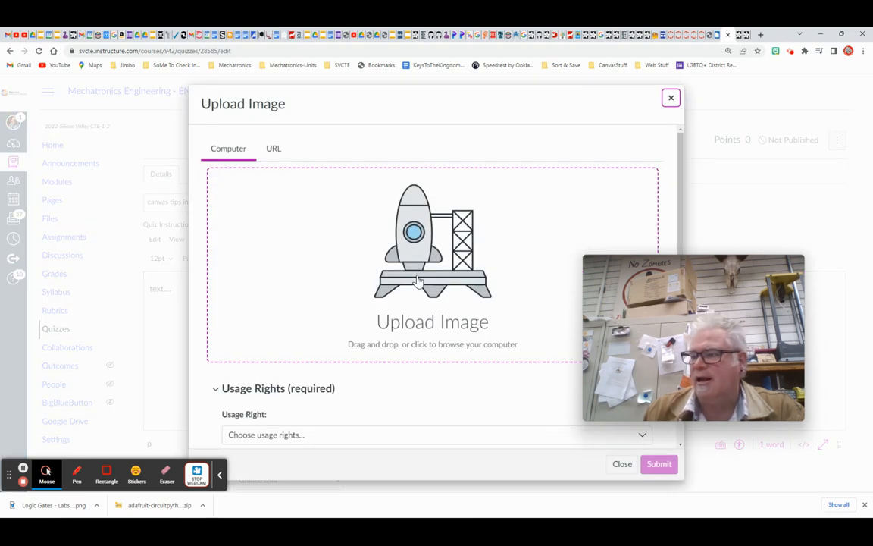
pyautogui.click(352, 283)
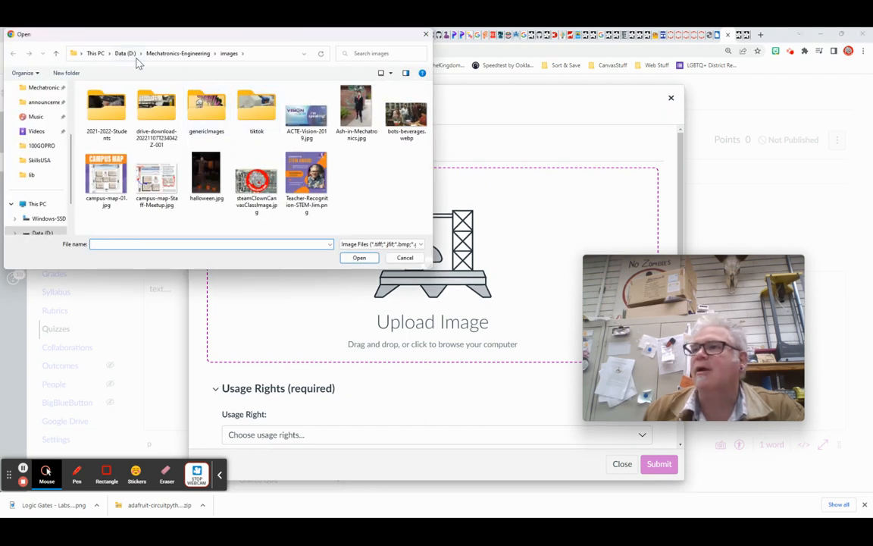
pyautogui.click(127, 54)
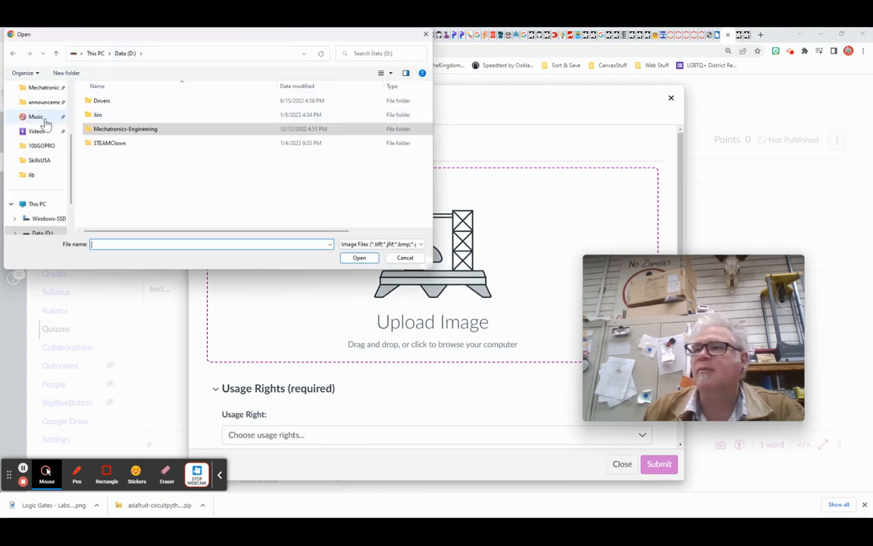
pyautogui.scroll(3, 67, 151)
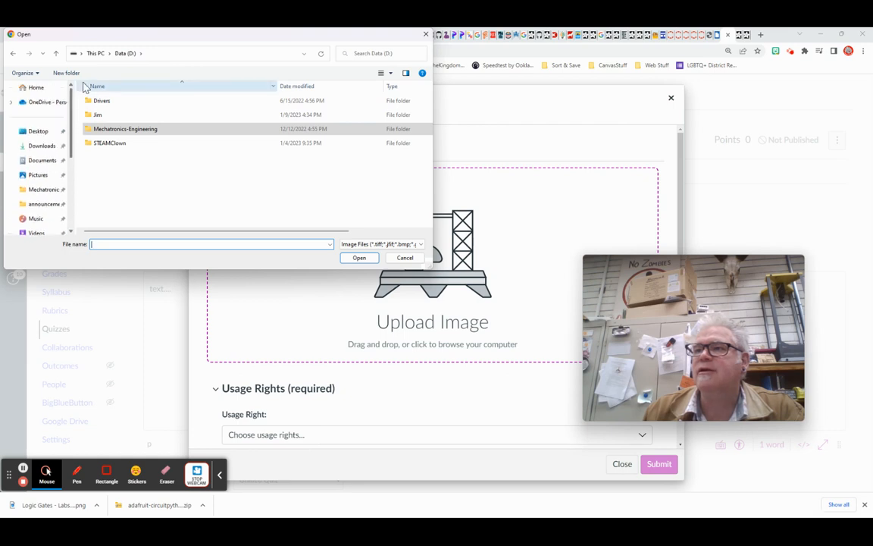
pyautogui.click(42, 146)
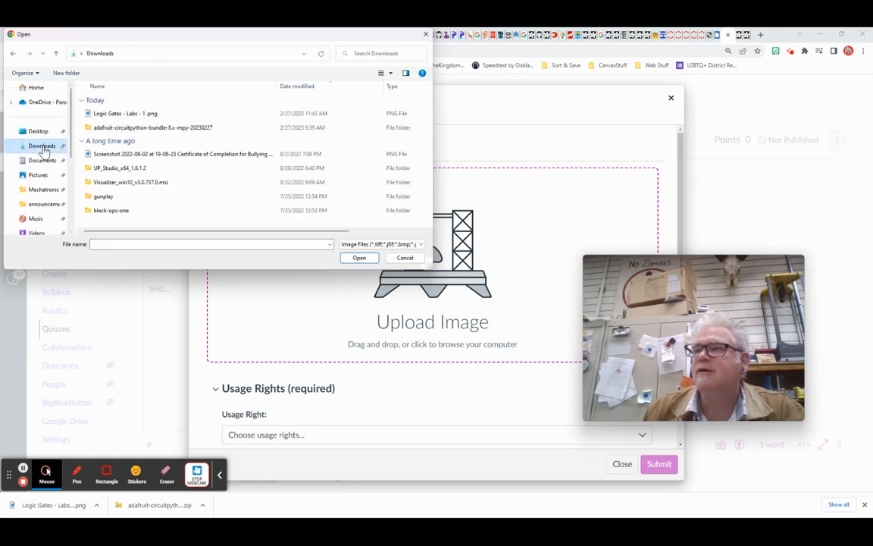
pyautogui.click(121, 114)
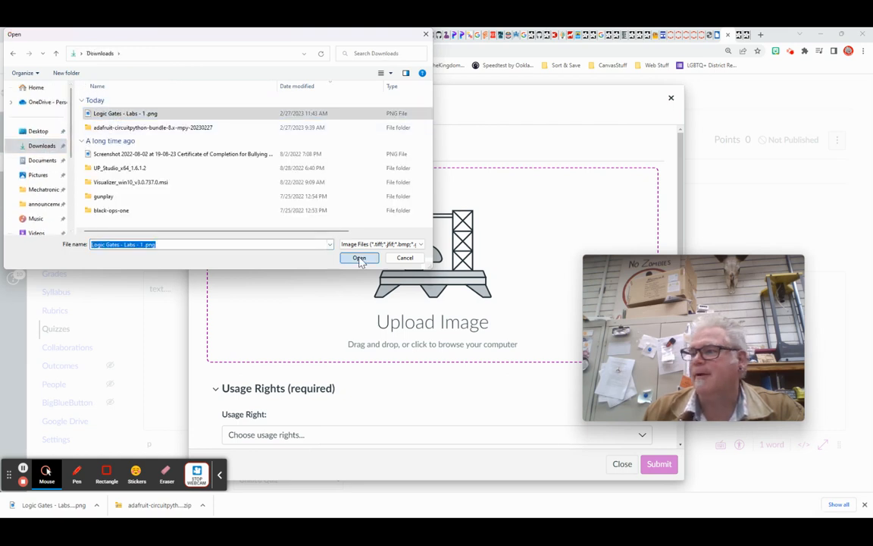
pyautogui.click(359, 258)
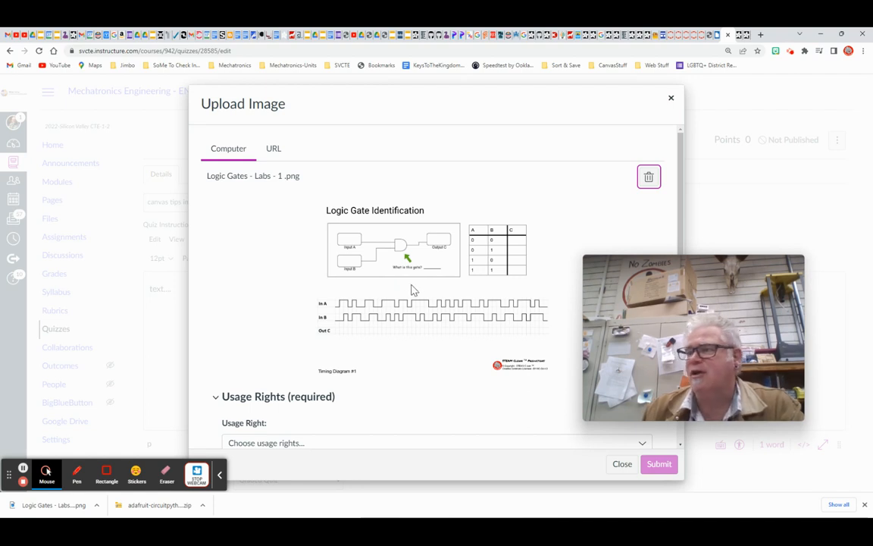
# Step: Set the image's usage right to "The material is licensed under Creative Commons"
pyautogui.scroll(-2, 216, 303)
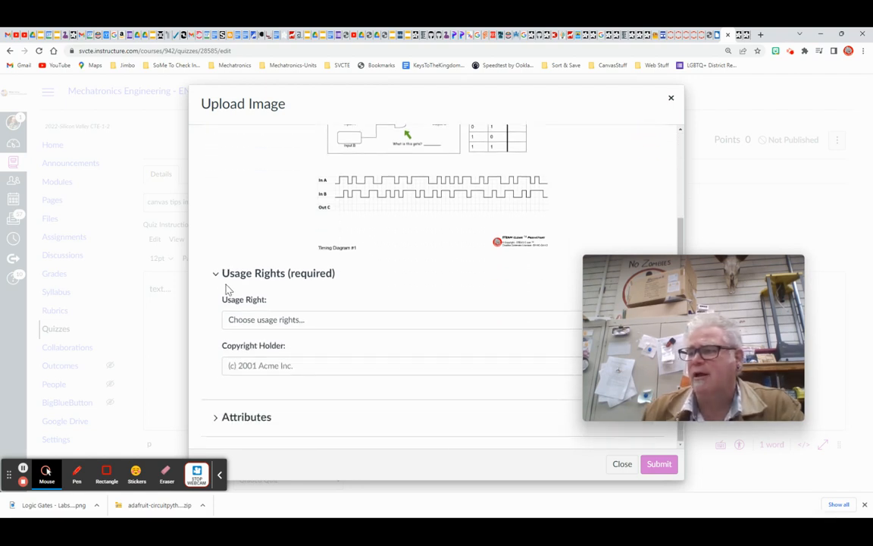
pyautogui.moveTo(612, 300); pyautogui.dragTo(647, 144)
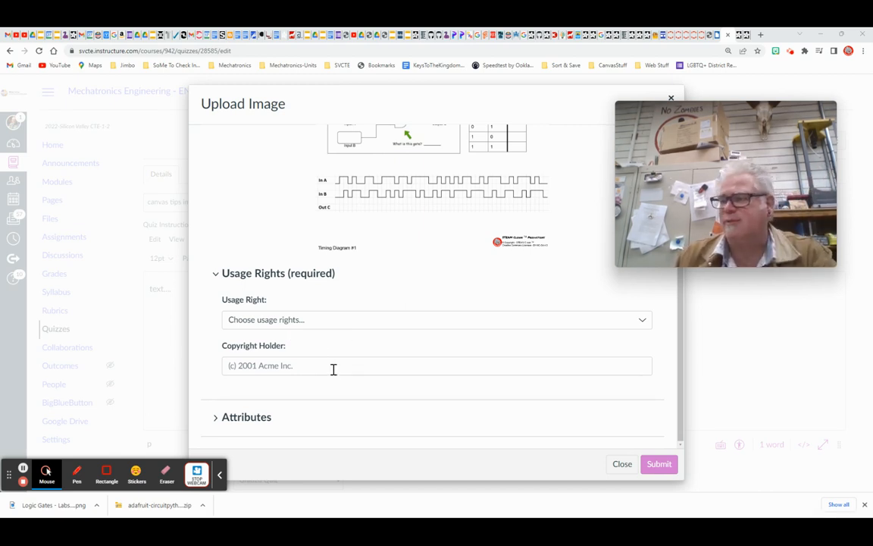
pyautogui.click(647, 321)
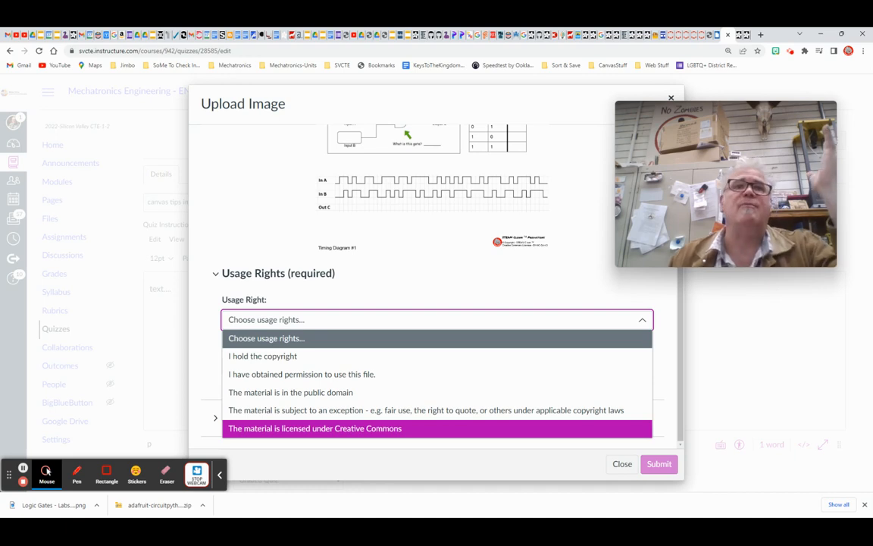
pyautogui.click(303, 429)
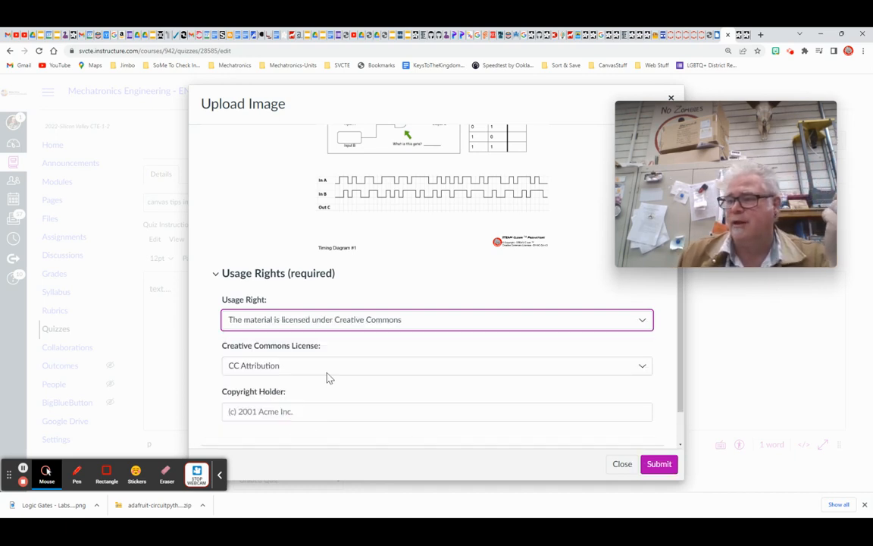
pyautogui.click(328, 412)
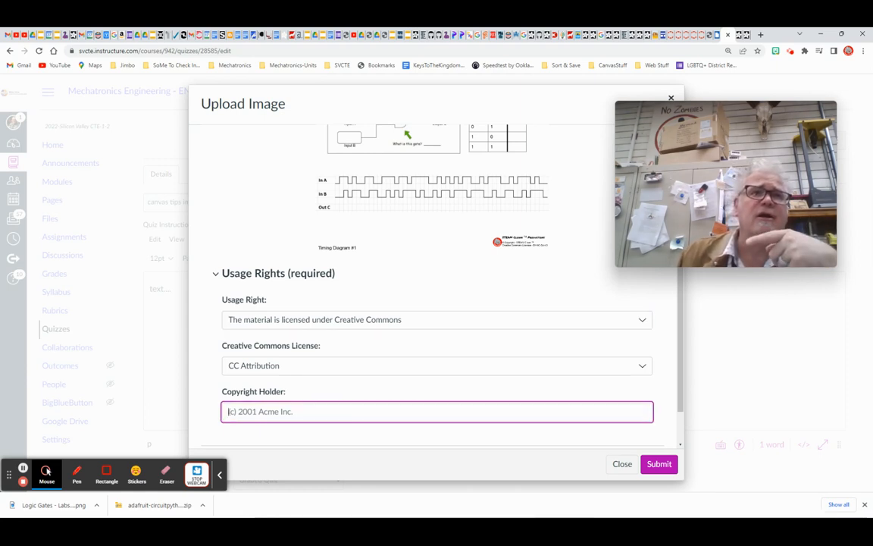
# Step: Expand the image's attributes, leave the alt text blank, and submit the upload to embed the image in the quiz instructions
pyautogui.scroll(-1, 379, 413)
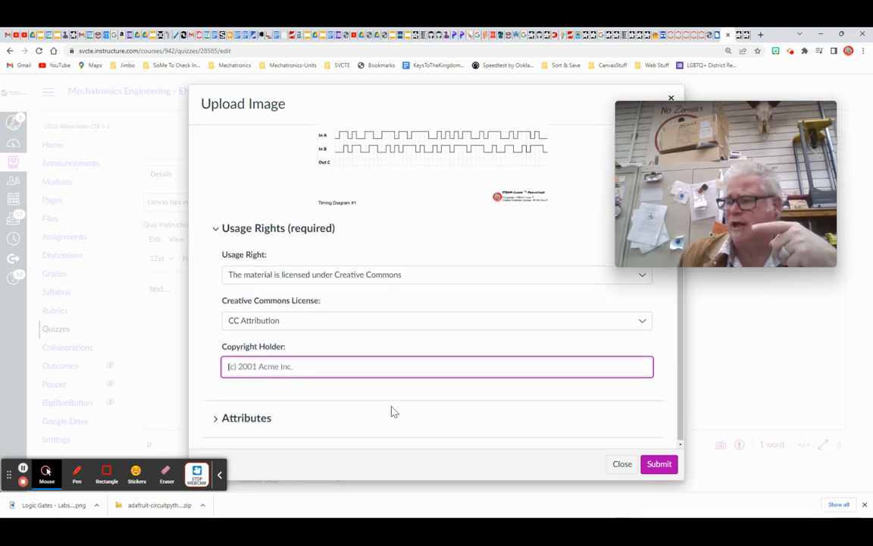
pyautogui.click(217, 418)
pyautogui.scroll(-3, 341, 411)
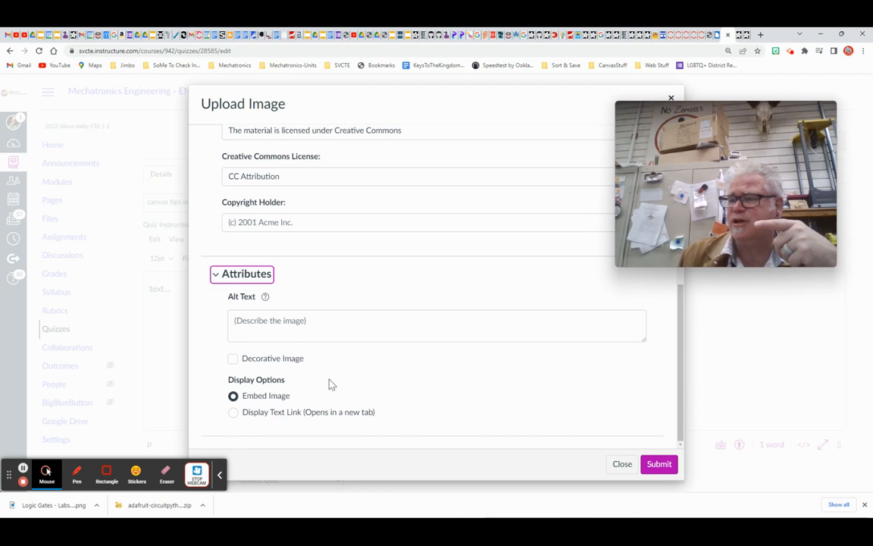
pyautogui.click(284, 324)
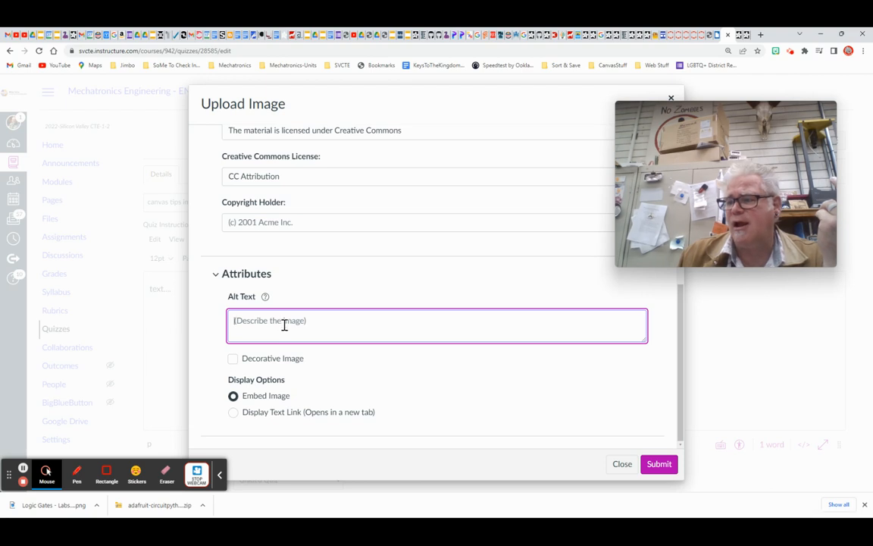
pyautogui.click(660, 472)
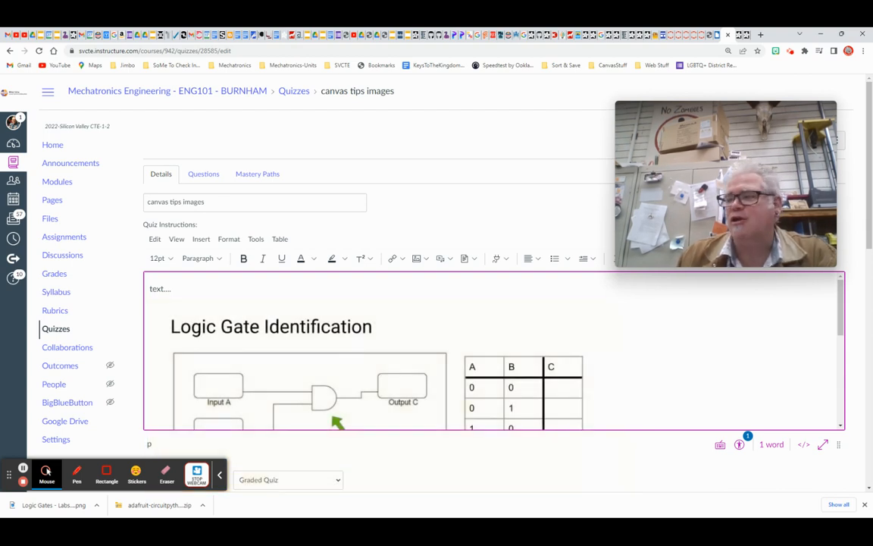
# Step: Examine the embedded logic gate image in the quiz instructions from its heading down to the timing diagram
pyautogui.scroll(-5, 369, 303)
pyautogui.scroll(4, 369, 303)
pyautogui.scroll(1, 369, 303)
pyautogui.scroll(-6, 369, 303)
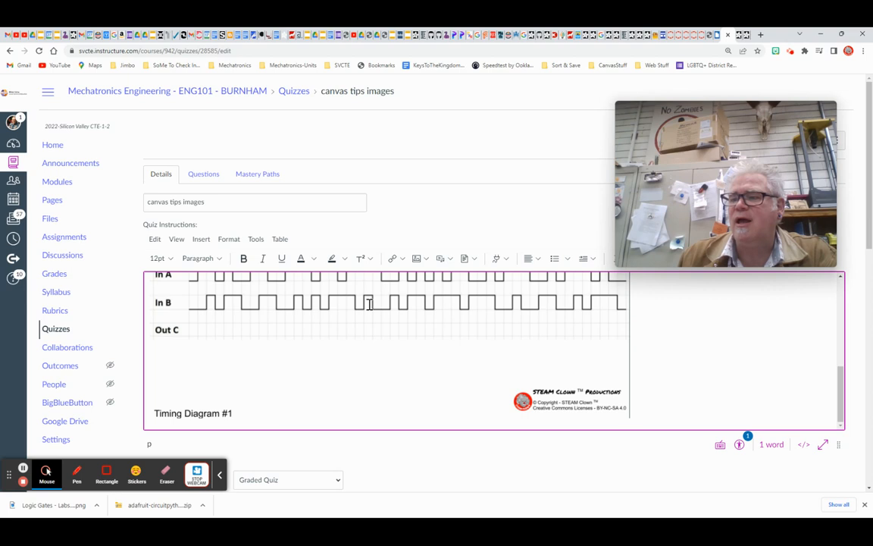
pyautogui.scroll(6, 369, 303)
pyautogui.scroll(-6, 369, 303)
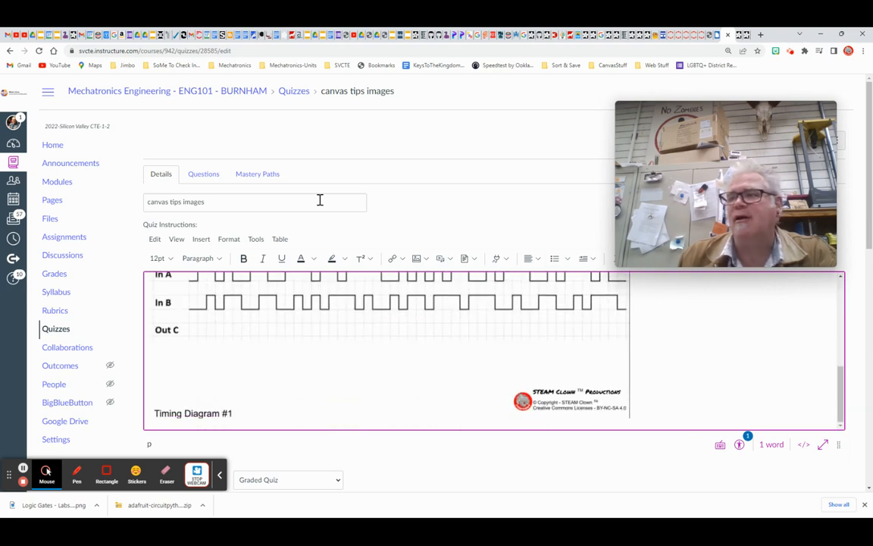
# Step: Add a new question to the quiz with Multiple Choice as its question type
pyautogui.click(205, 175)
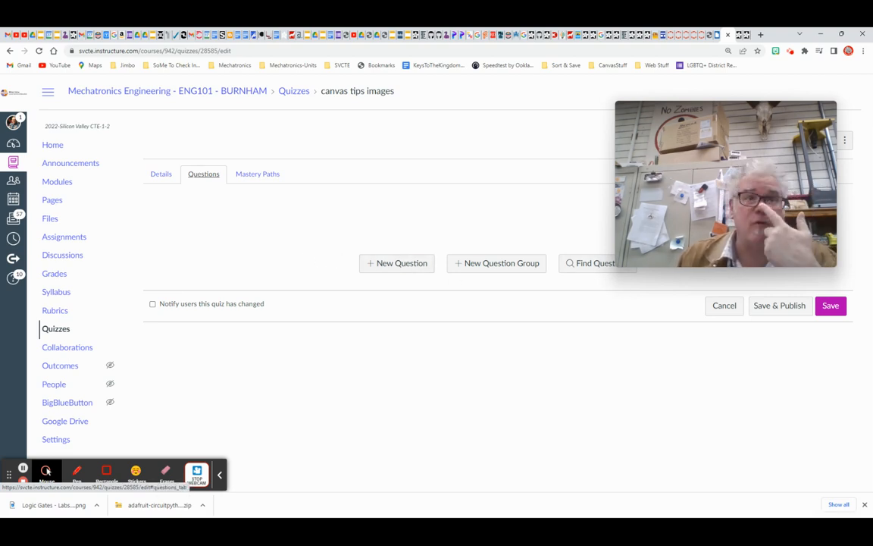
pyautogui.click(392, 263)
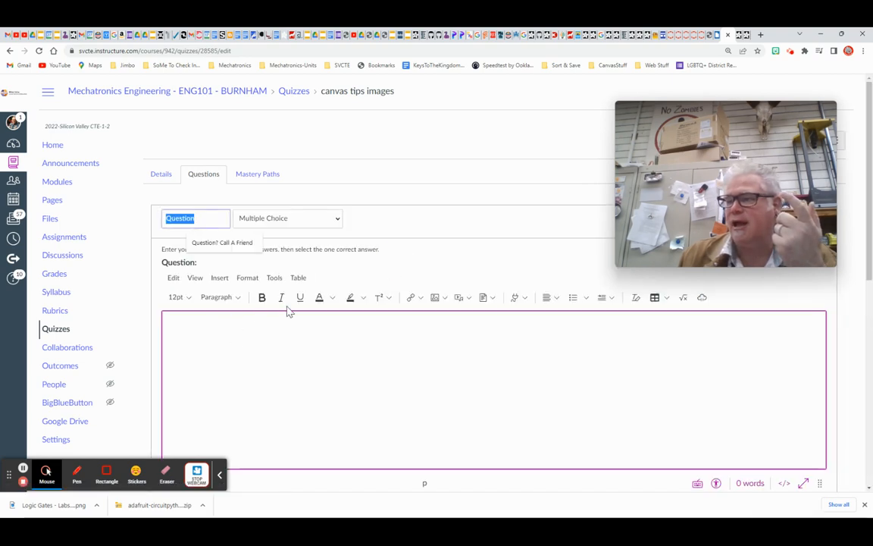
pyautogui.click(326, 218)
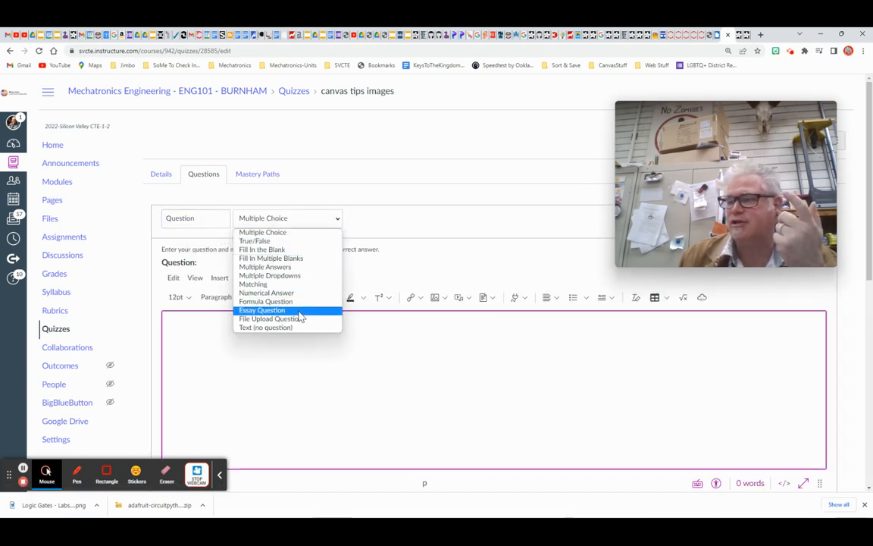
pyautogui.click(269, 310)
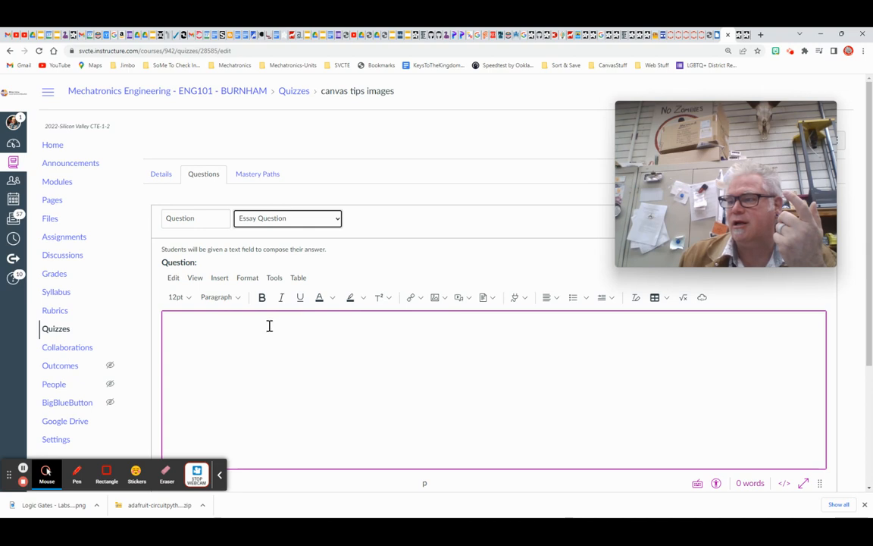
pyautogui.click(338, 221)
pyautogui.click(269, 232)
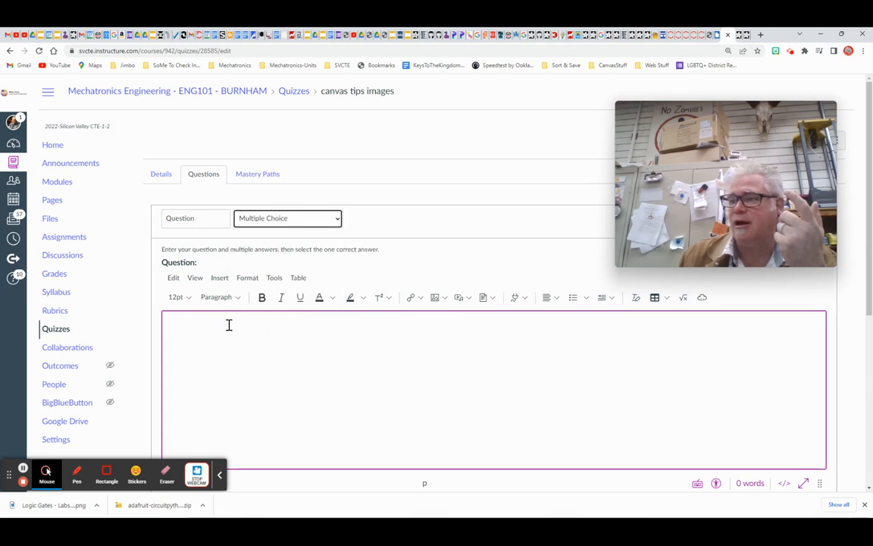
# Step: Enter "What gate is this" as the text of the new multiple-choice question
pyautogui.write('at ge')
pyautogui.press('BackSpace')
pyautogui.write('ate is this')
# Step: Enter "AND" as the correct answer and "OR" as a possible answer, and update the question
pyautogui.scroll(-3, 307, 328)
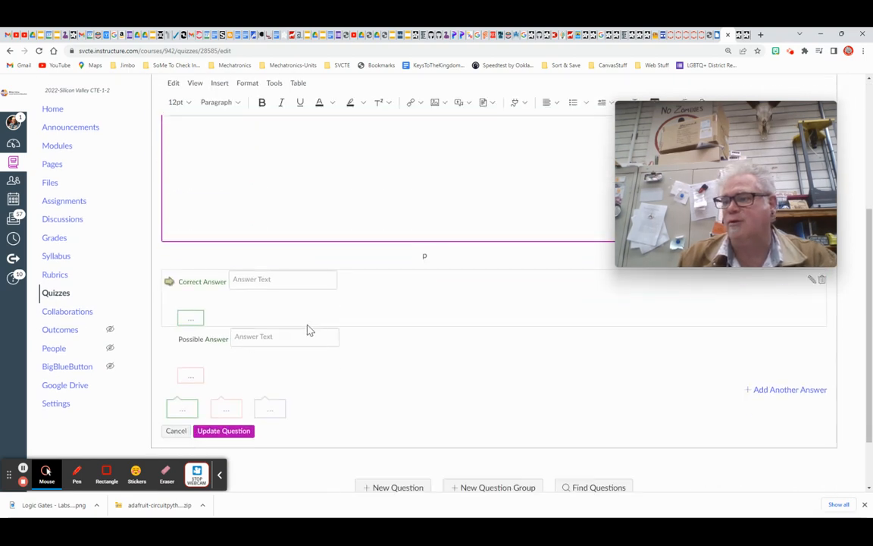
pyautogui.click(242, 283)
pyautogui.write('AND')
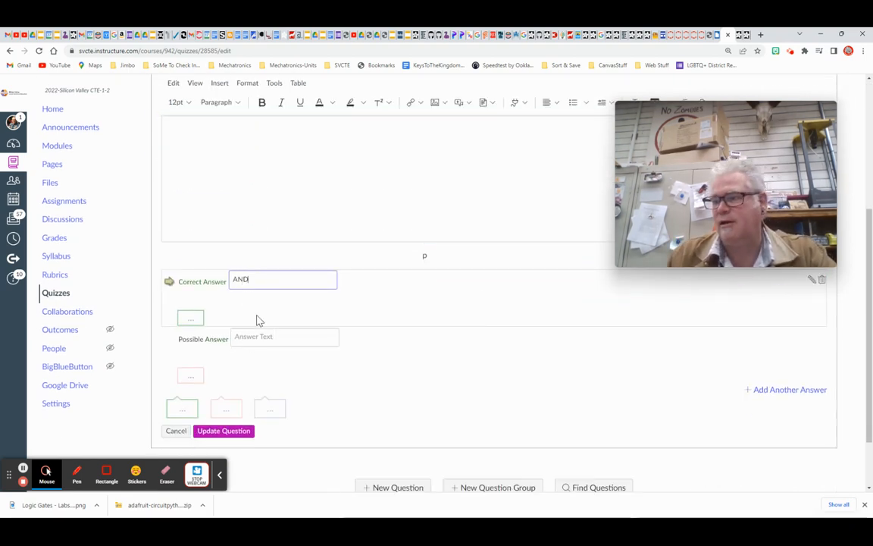
pyautogui.click(247, 334)
pyautogui.write('OR')
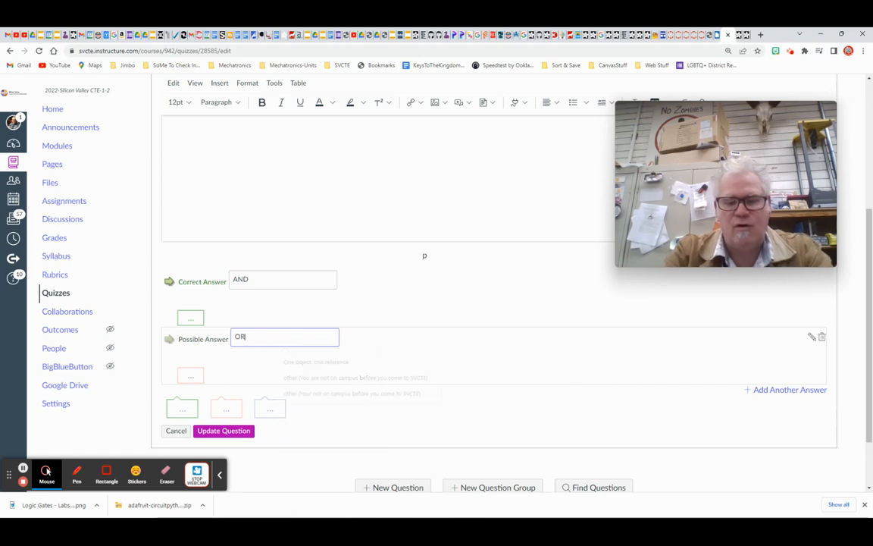
pyautogui.scroll(-1, 257, 379)
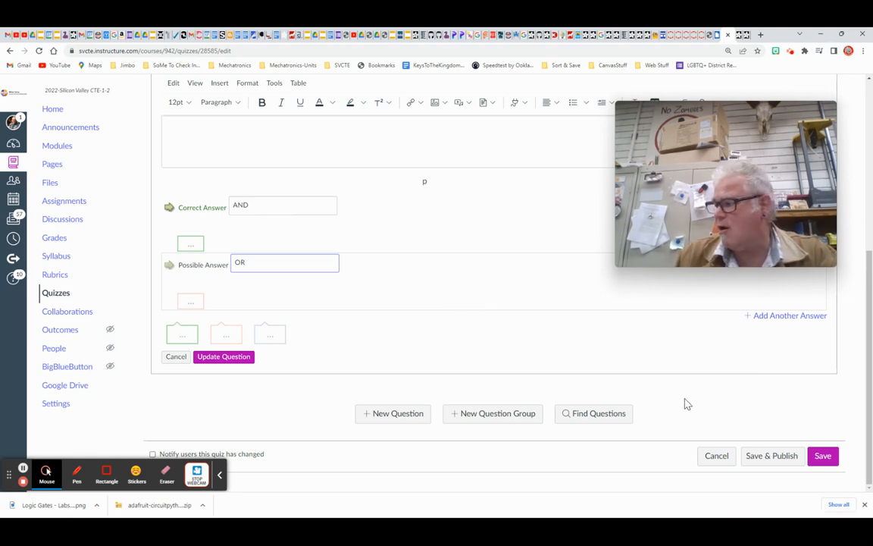
pyautogui.click(222, 356)
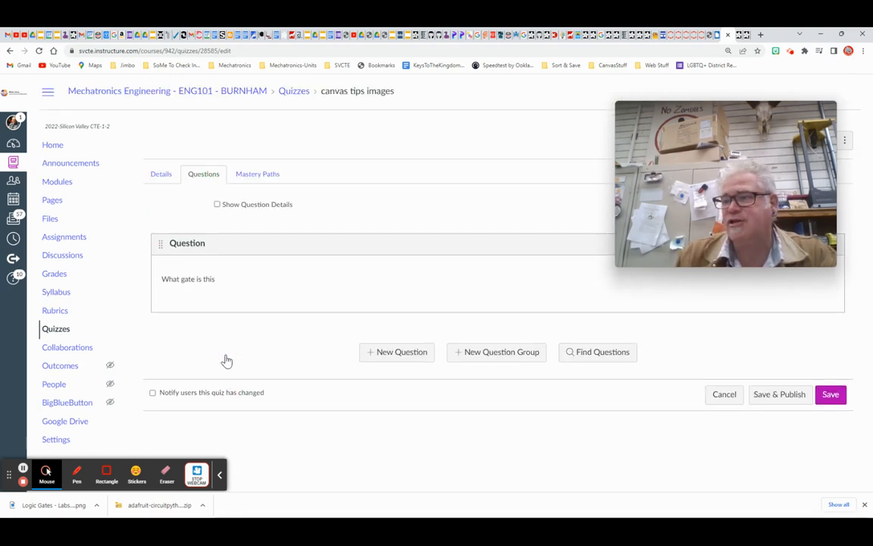
# Step: Return to the quiz details, review the options and assignment settings, and save the quiz without publishing it
pyautogui.click(161, 178)
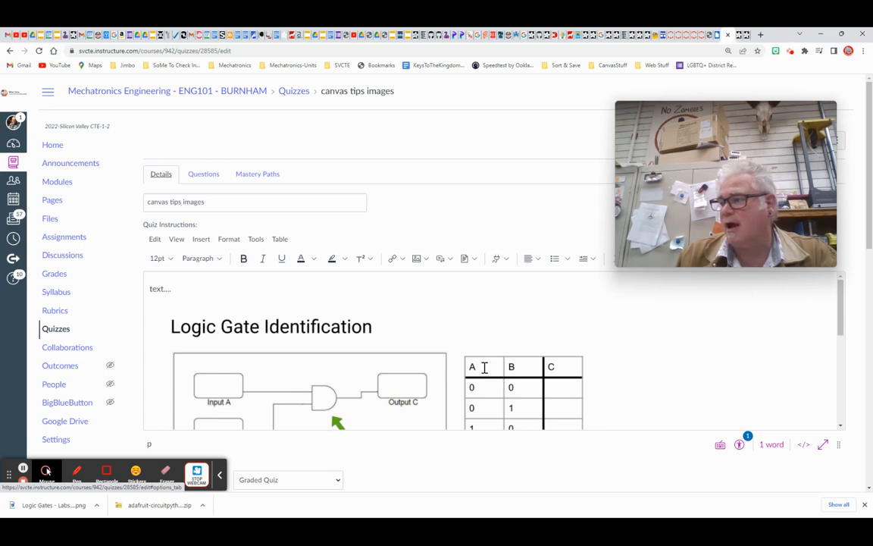
pyautogui.scroll(-6, 494, 373)
pyautogui.scroll(-3, 697, 439)
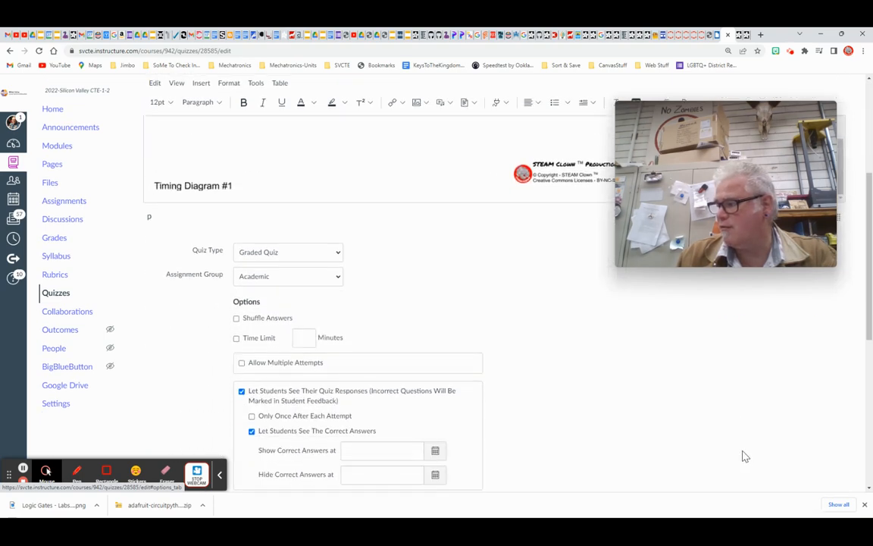
pyautogui.scroll(-5, 743, 456)
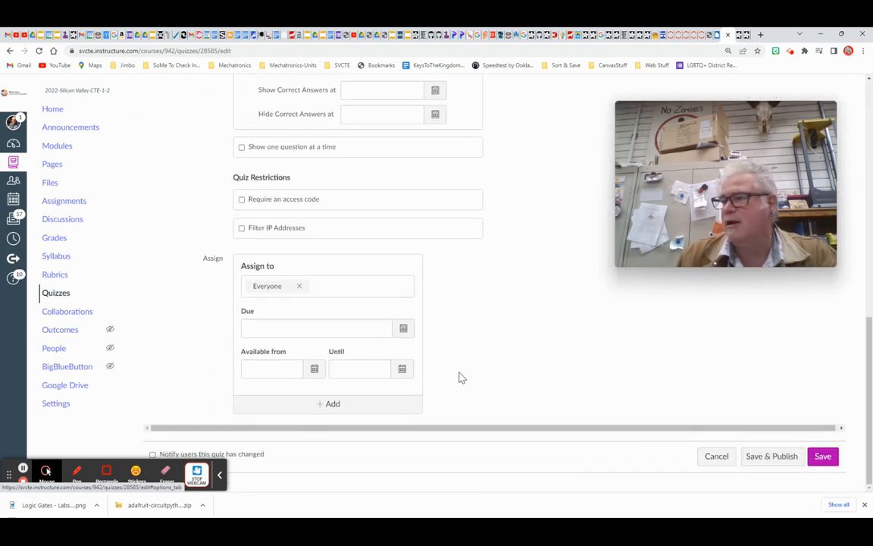
pyautogui.scroll(5, 460, 376)
pyautogui.scroll(-1, 460, 377)
pyautogui.scroll(2, 464, 376)
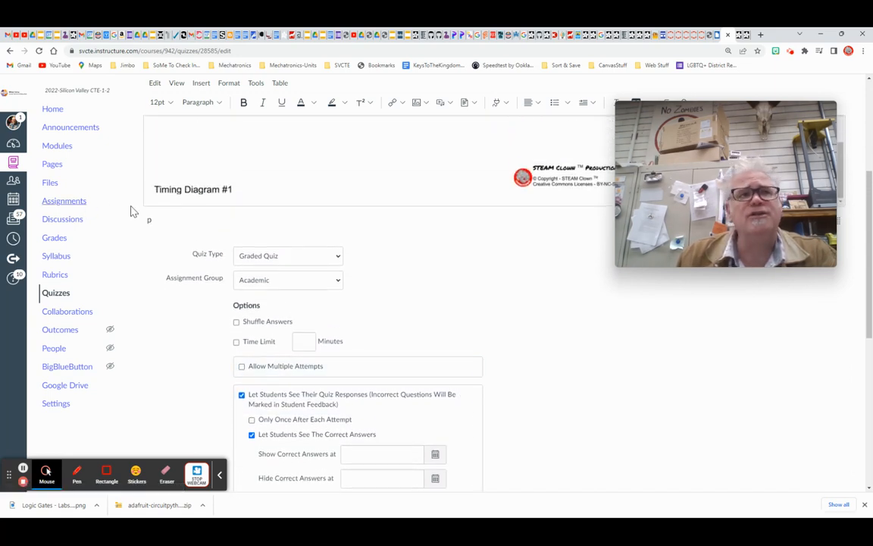
pyautogui.scroll(-5, 530, 358)
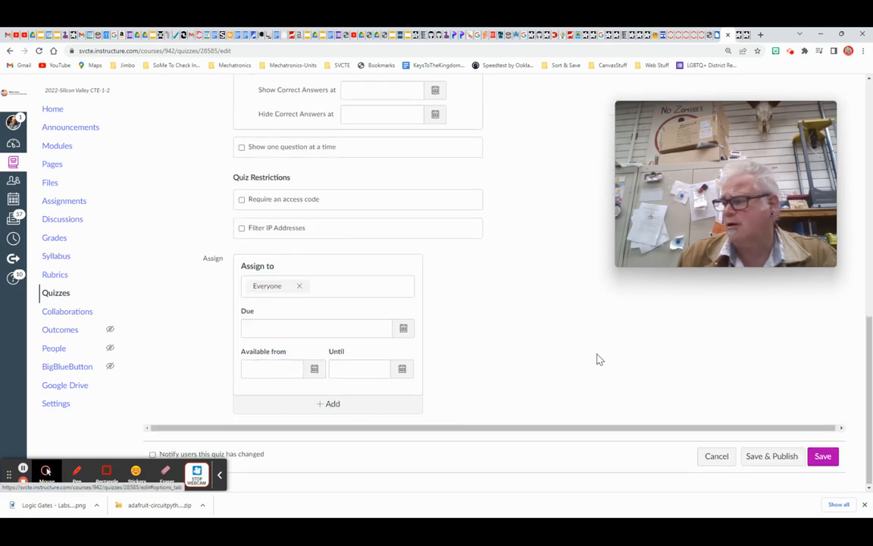
pyautogui.click(829, 458)
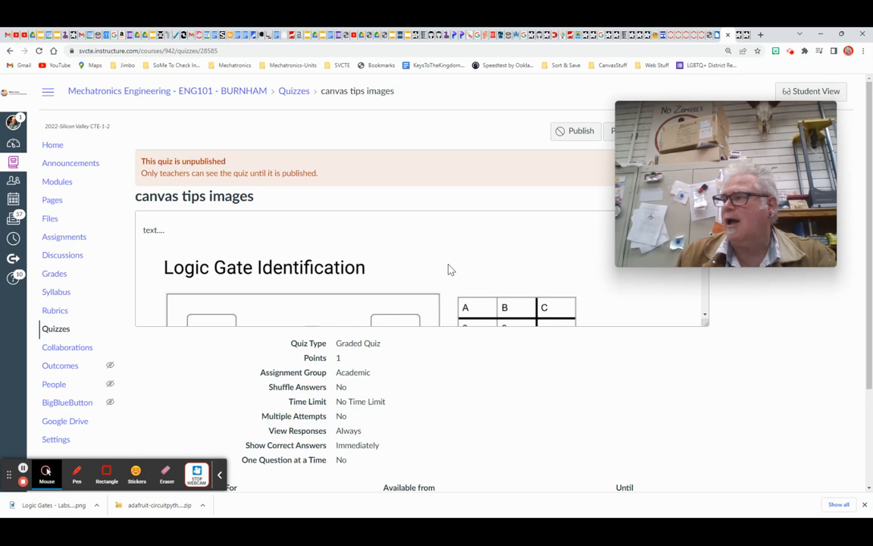
# Step: Preview the quiz and examine the logic gate diagram in the instructions and the multiple-choice question below it
pyautogui.moveTo(656, 117); pyautogui.dragTo(646, 316)
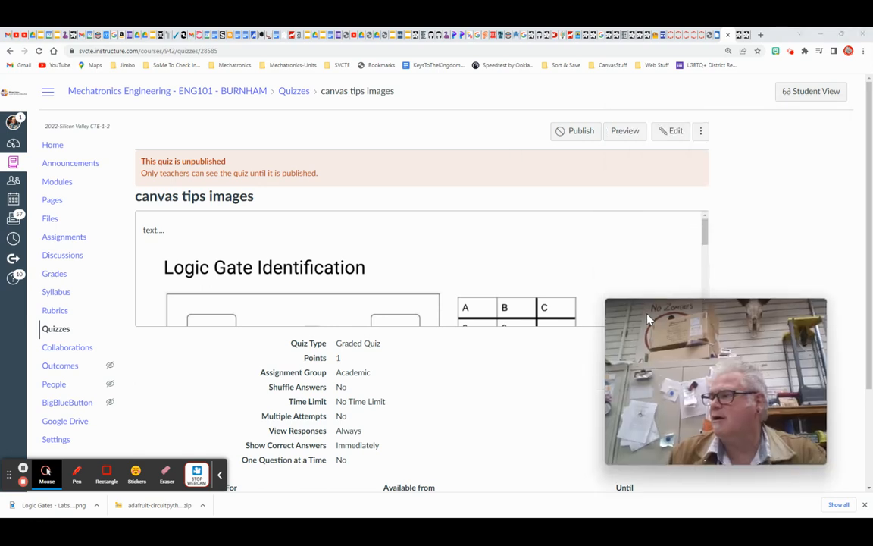
pyautogui.click(626, 133)
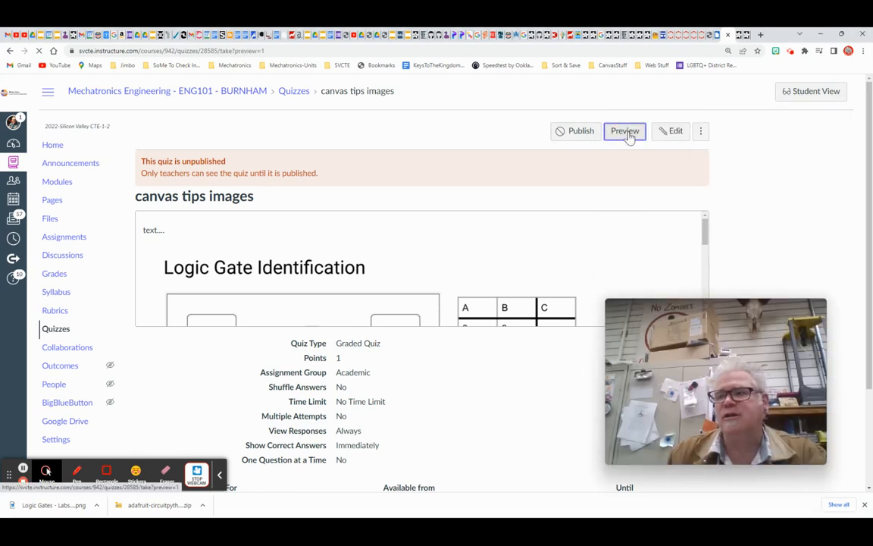
pyautogui.scroll(-3, 398, 324)
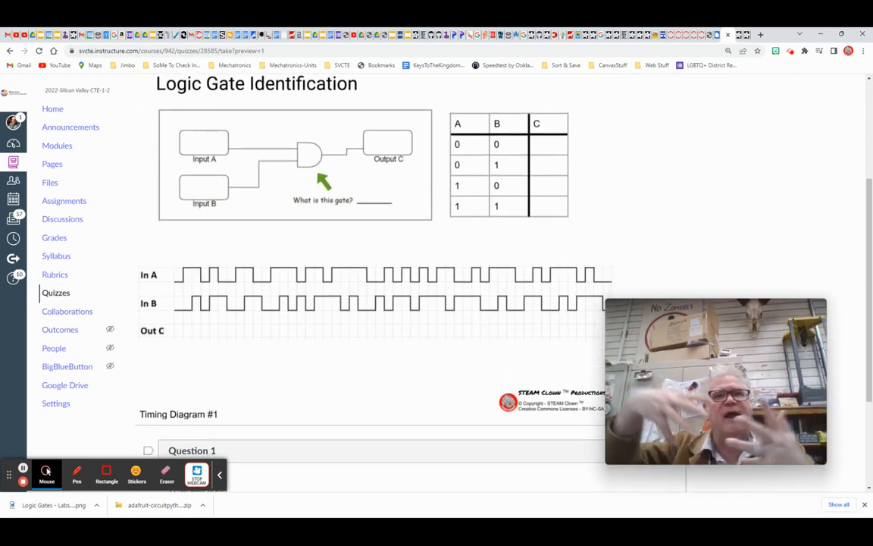
pyautogui.scroll(-2, 398, 328)
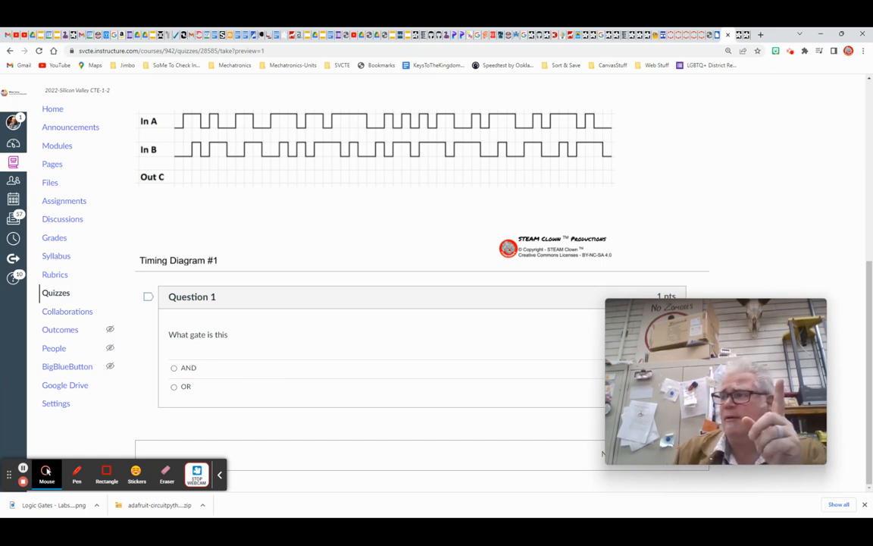
pyautogui.scroll(5, 379, 318)
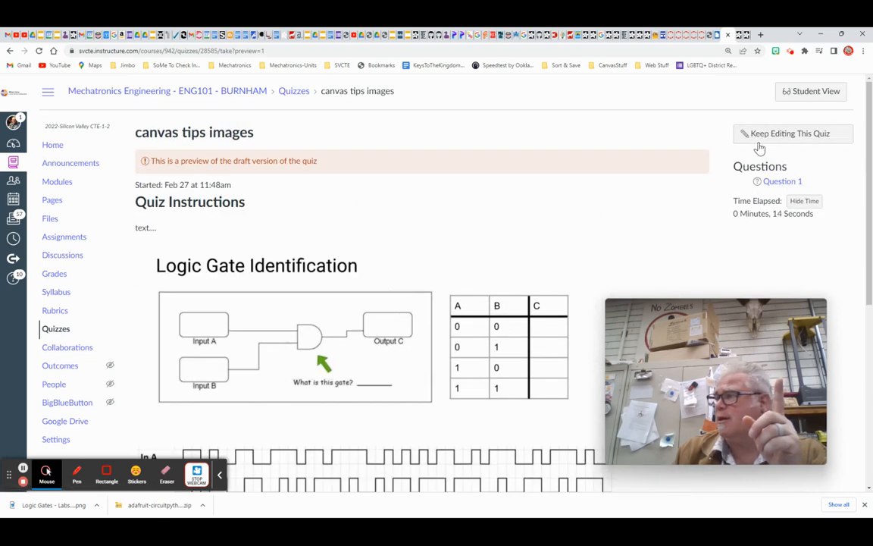
# Step: Resume editing the quiz from the preview and allow multiple attempts in its options
pyautogui.click(759, 139)
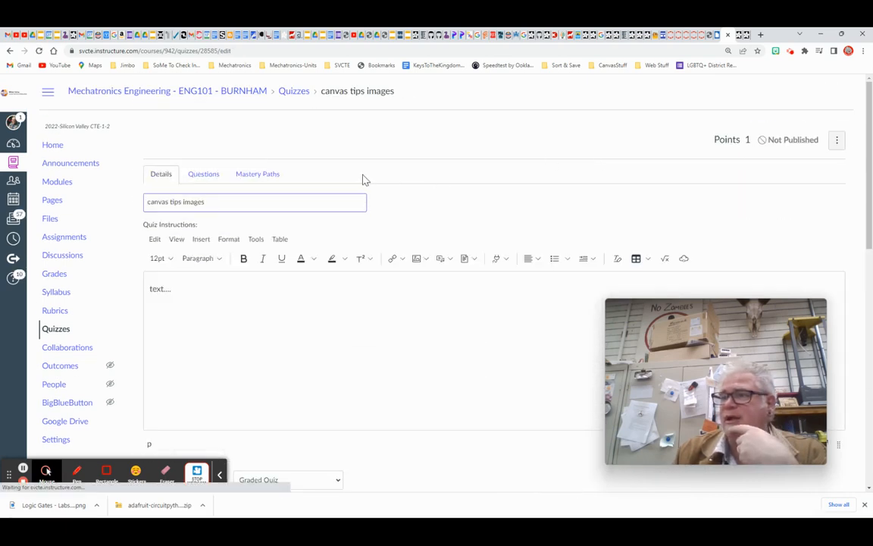
pyautogui.scroll(-8, 293, 288)
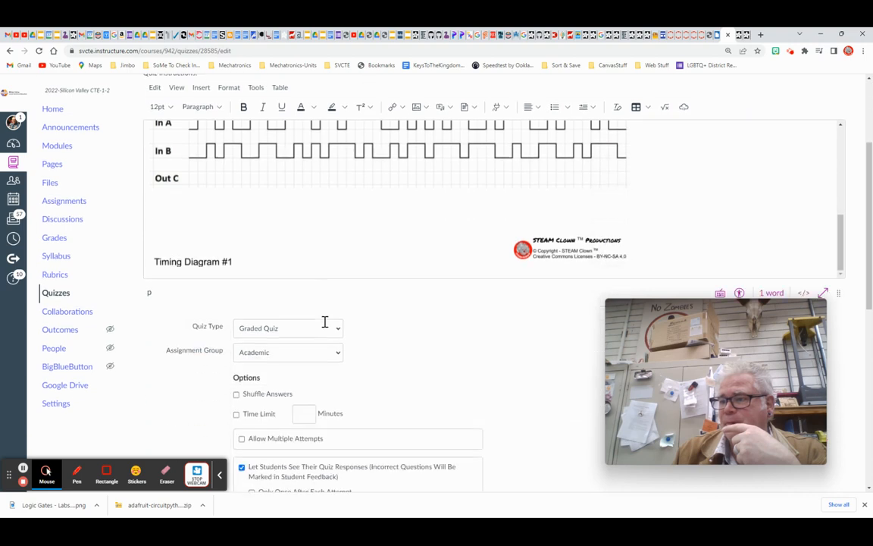
pyautogui.scroll(-5, 324, 321)
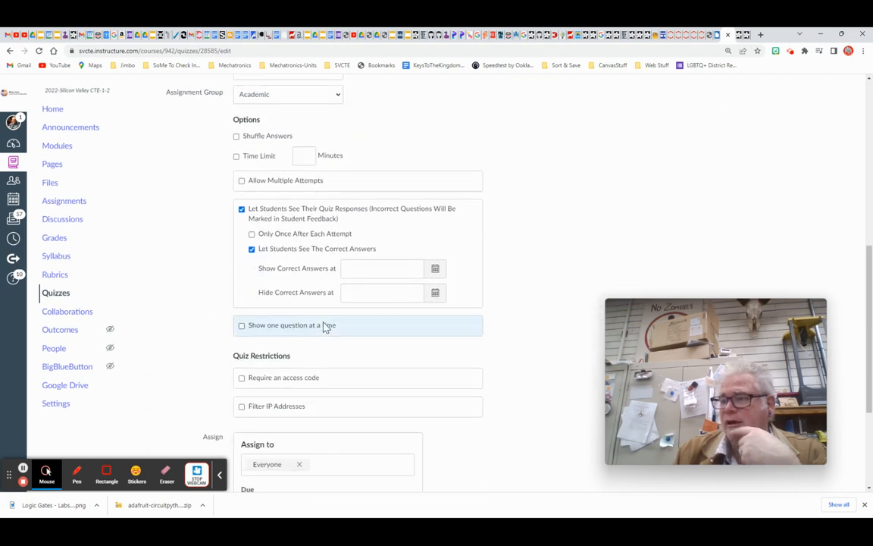
pyautogui.scroll(-2, 324, 327)
pyautogui.scroll(3, 324, 327)
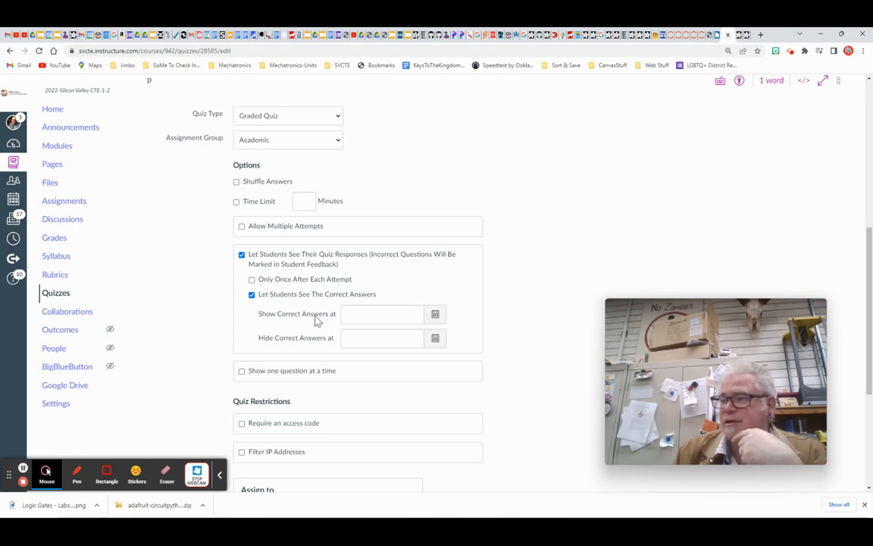
pyautogui.scroll(-3, 317, 320)
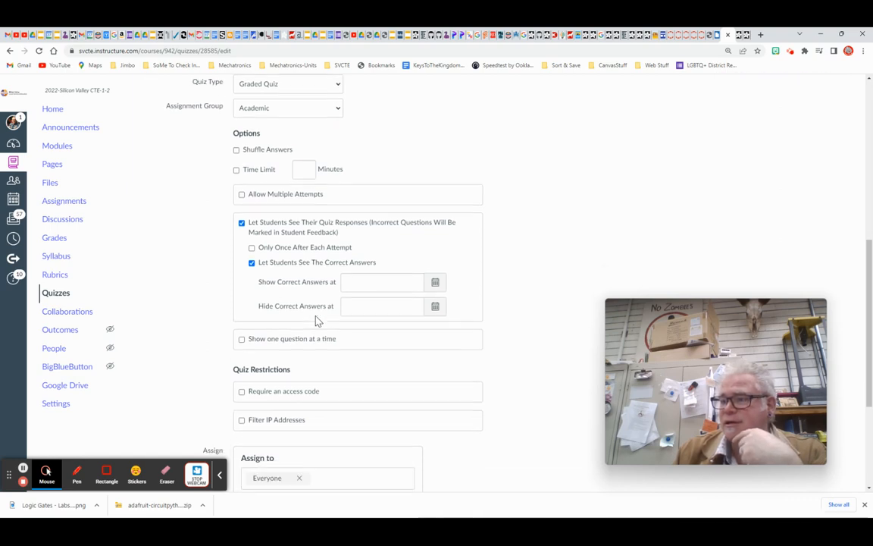
pyautogui.scroll(5, 317, 320)
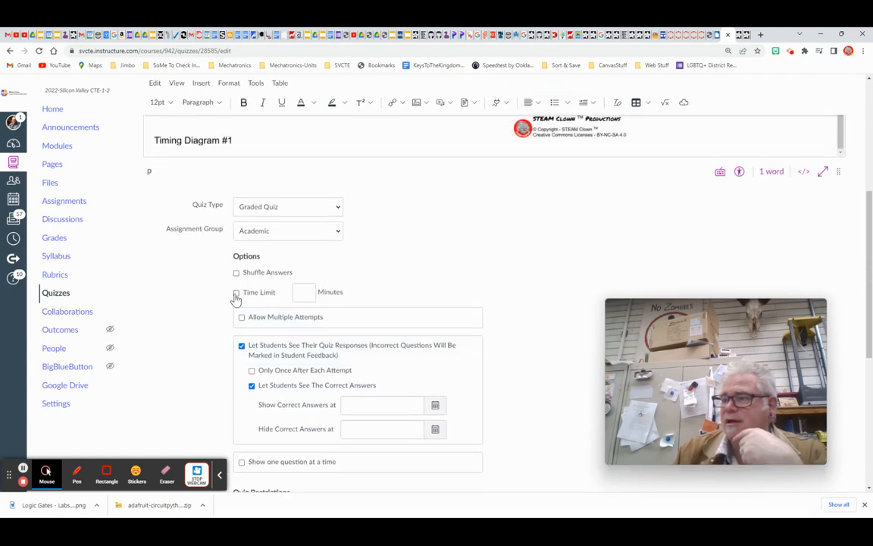
pyautogui.click(241, 317)
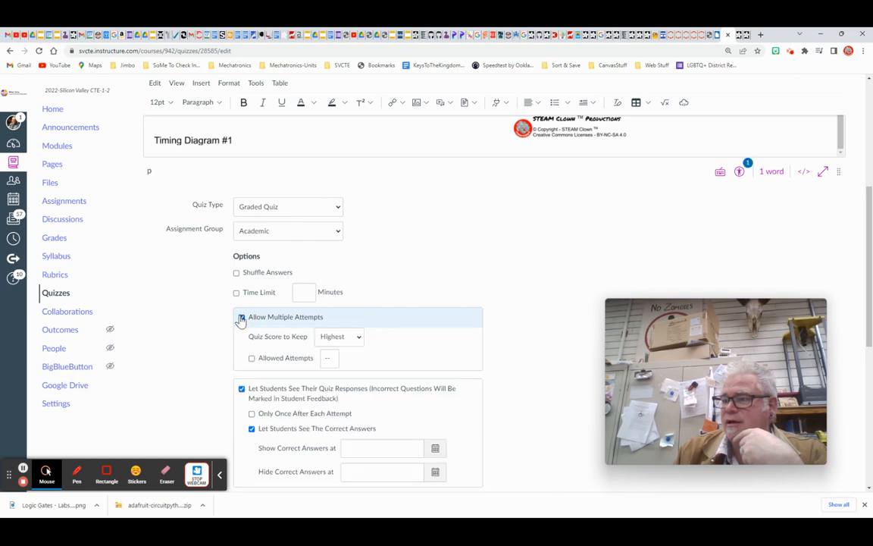
# Step: Set the quiz to show one question at a time
pyautogui.scroll(-2, 241, 320)
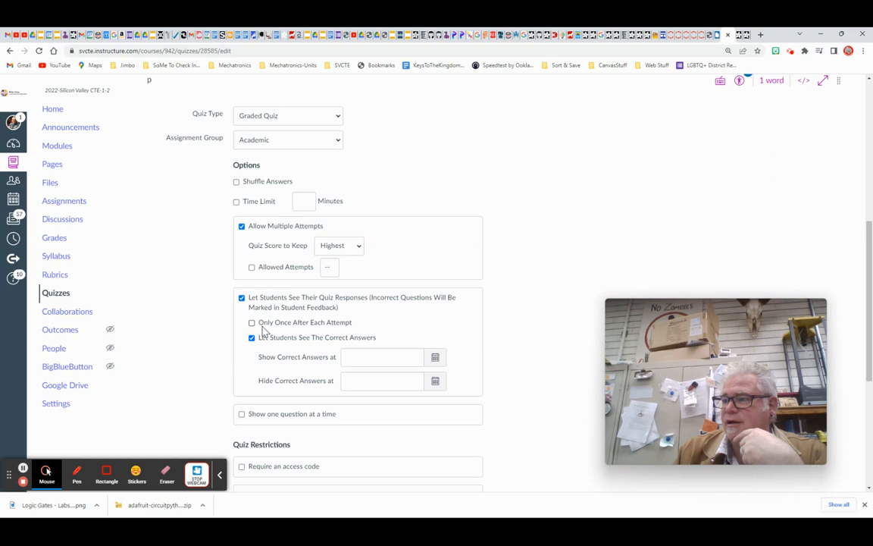
pyautogui.scroll(-1, 263, 331)
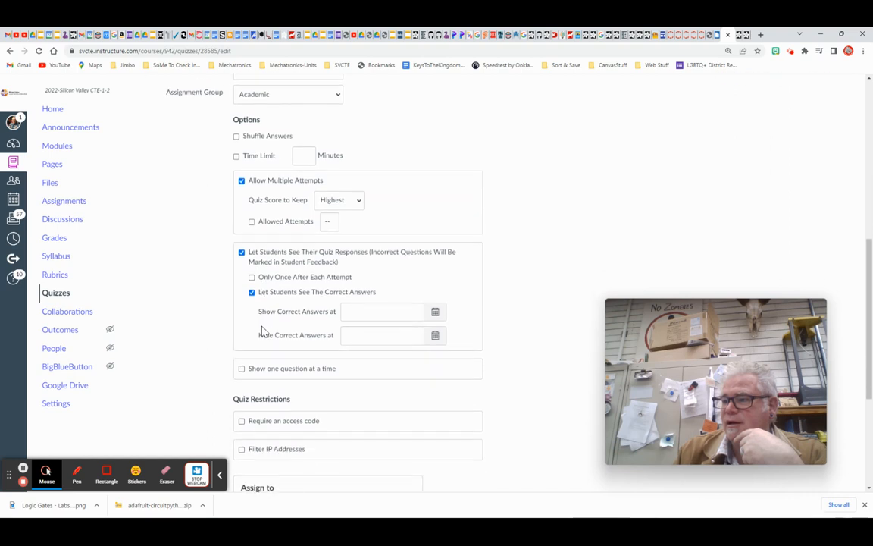
pyautogui.click(241, 369)
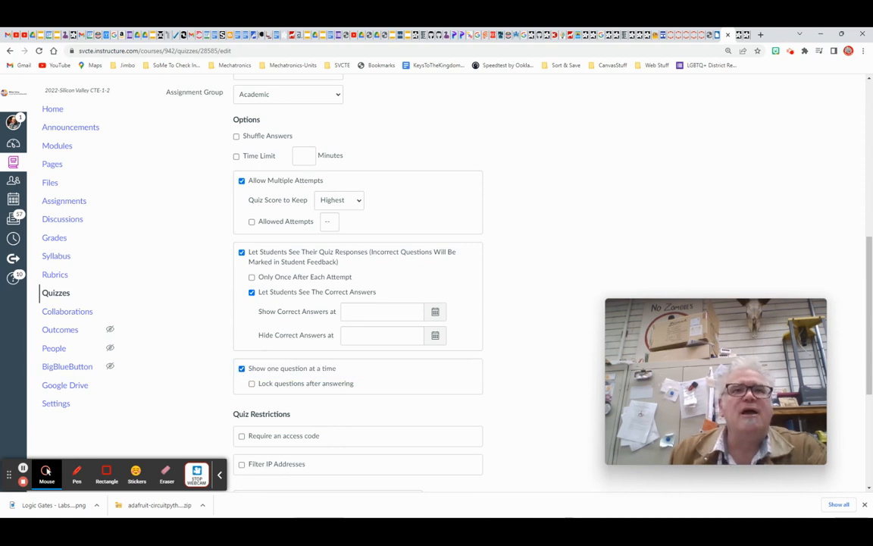